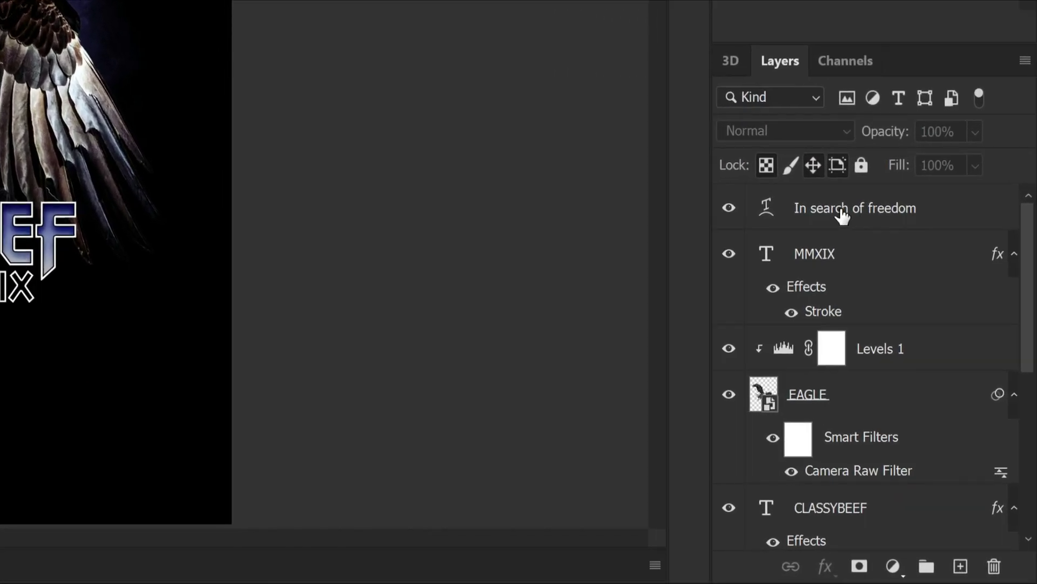
Step: Select every layer from 'In search of freedom' down to LIGHTNING and group them
left_click(841, 216)
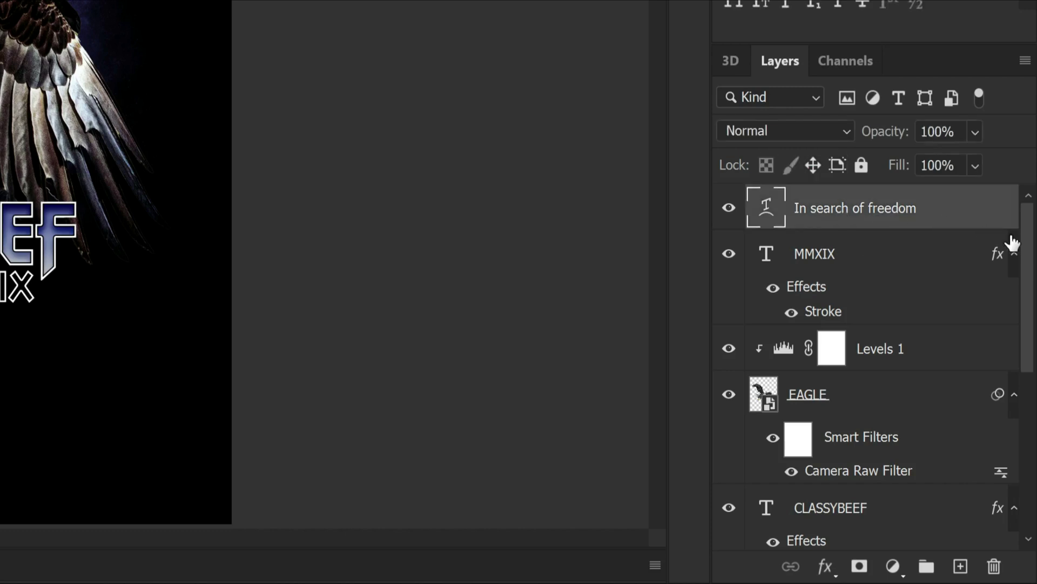
left_click_drag(1027, 260, 1014, 481)
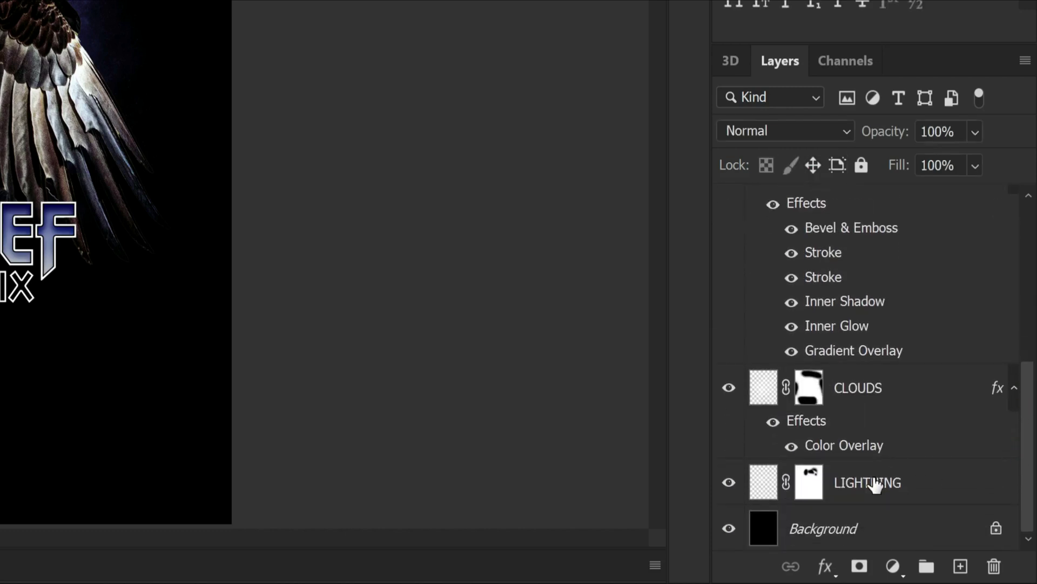
left_click(886, 483, "shift")
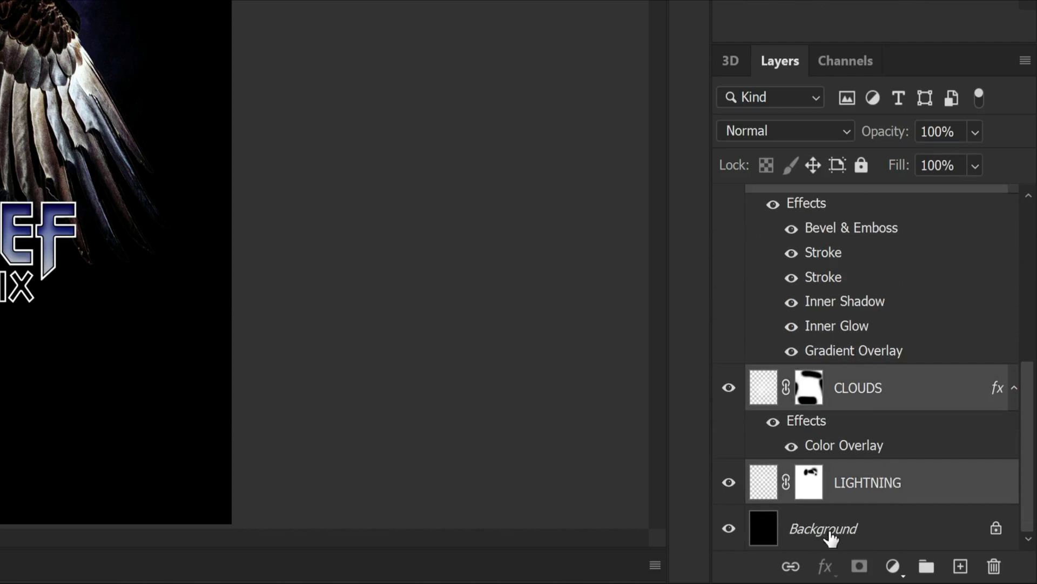
left_click(927, 568)
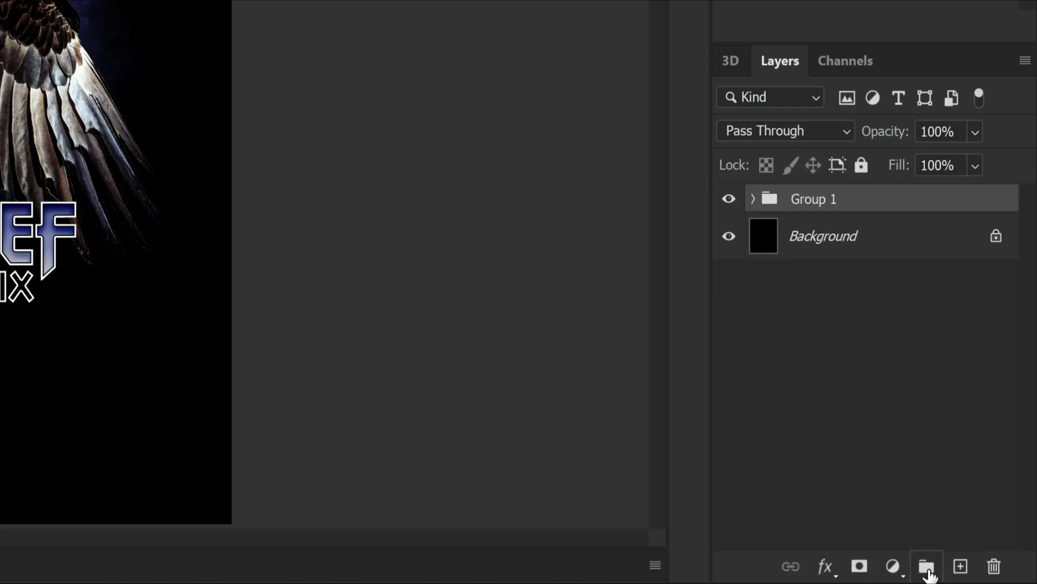
Step: Rename Group 1 to DESIGN
double_click(813, 200)
type("DESIG")
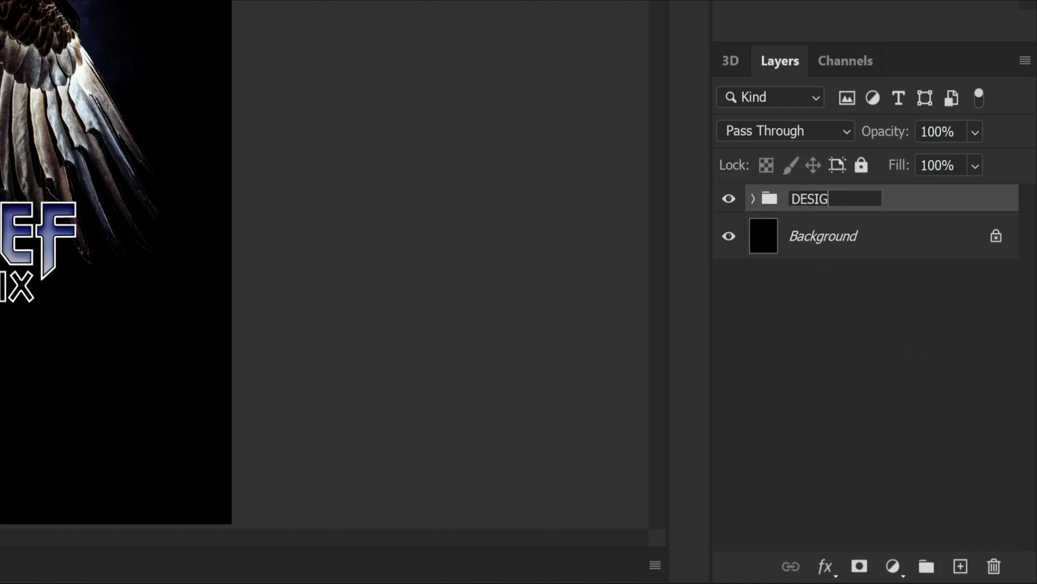
type("N")
left_click(910, 204)
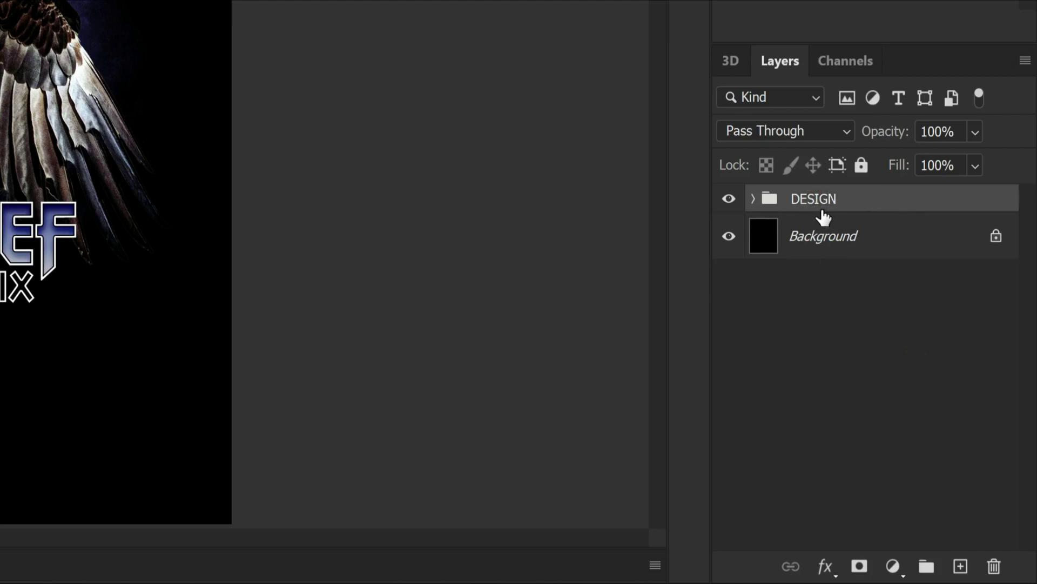
Step: Add a layer mask to the DESIGN group and load the 5000 px GRUNGE distress brush
left_click(858, 566)
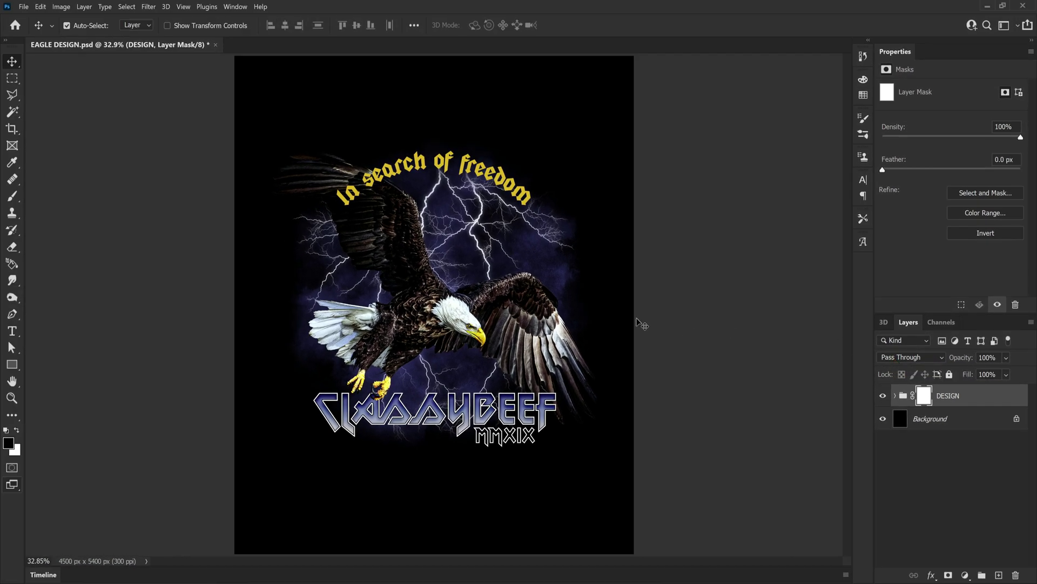
left_click(16, 198)
left_click(82, 26)
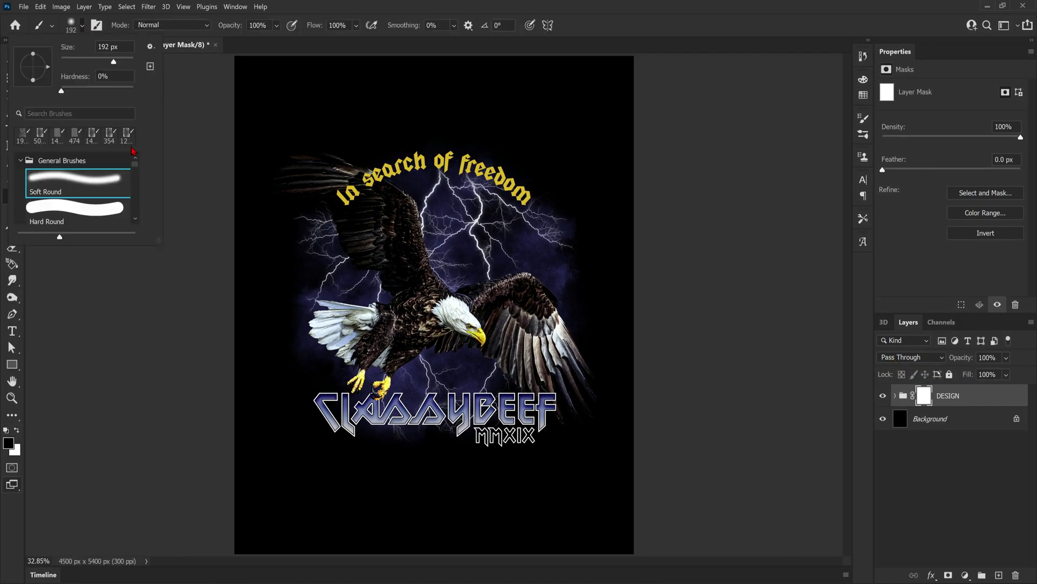
left_click_drag(135, 169, 135, 216)
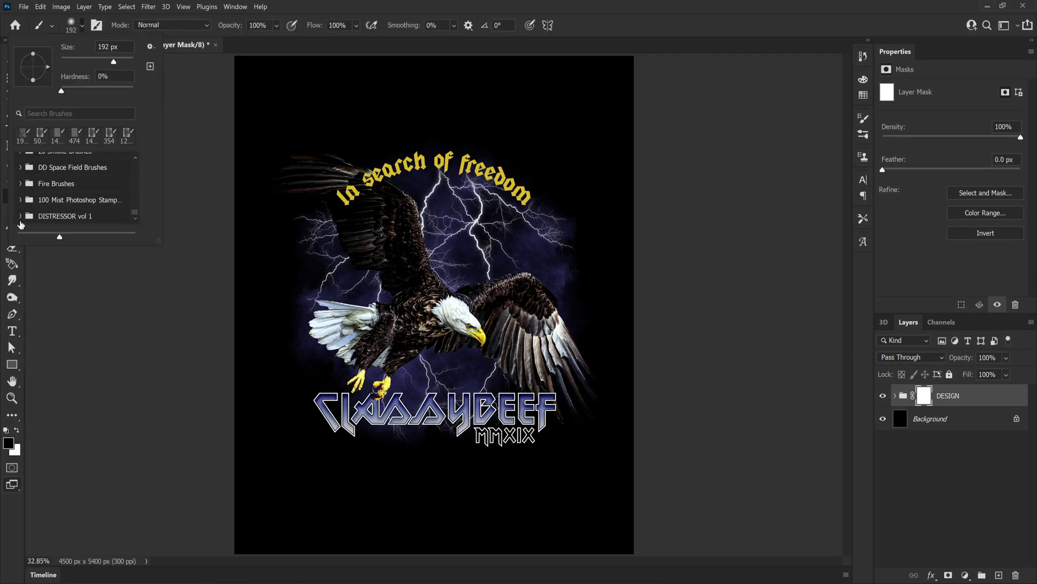
scroll(44, 202, "down", 5)
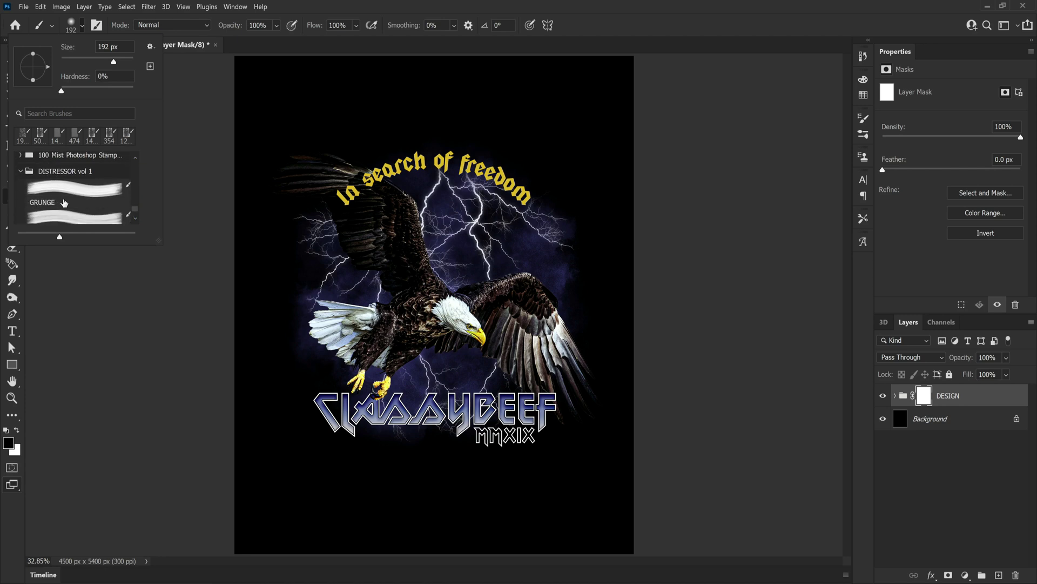
scroll(65, 203, "down", 3)
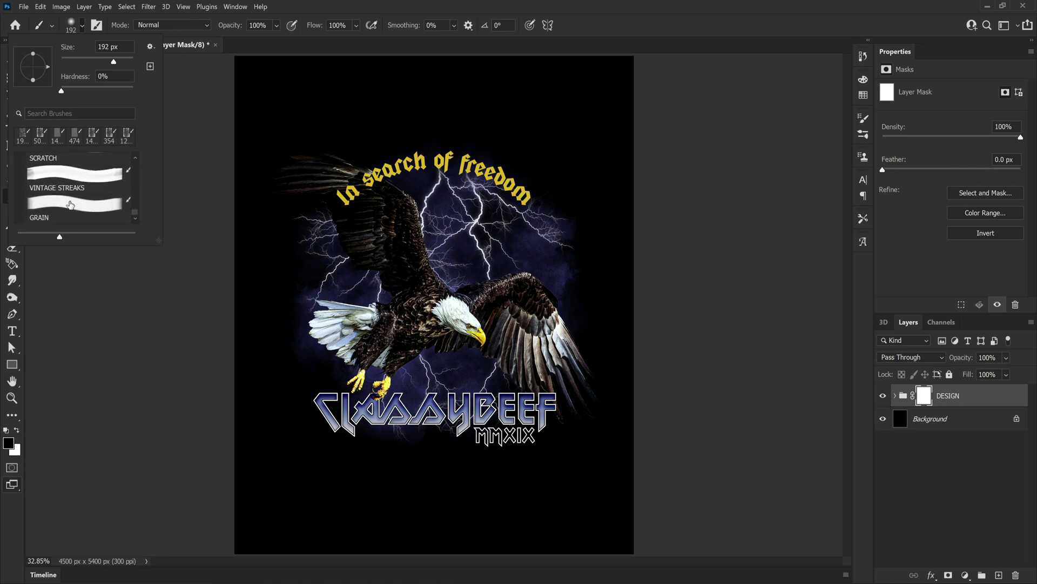
scroll(70, 205, "up", 7)
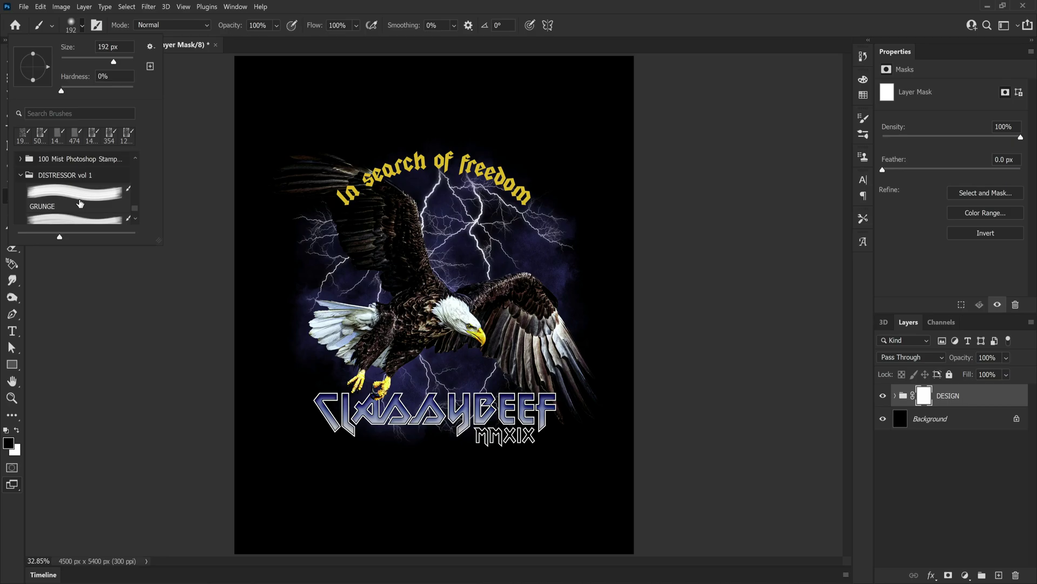
left_click(81, 195)
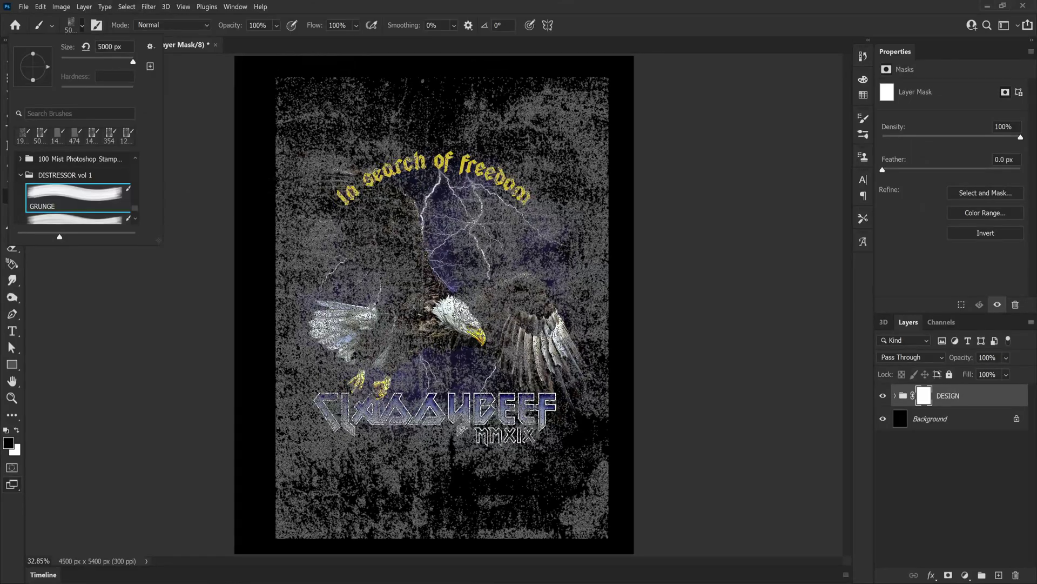
Step: Stamp the GRUNGE brush once onto the DESIGN mask to distress the eagle and lettering
left_click(441, 311)
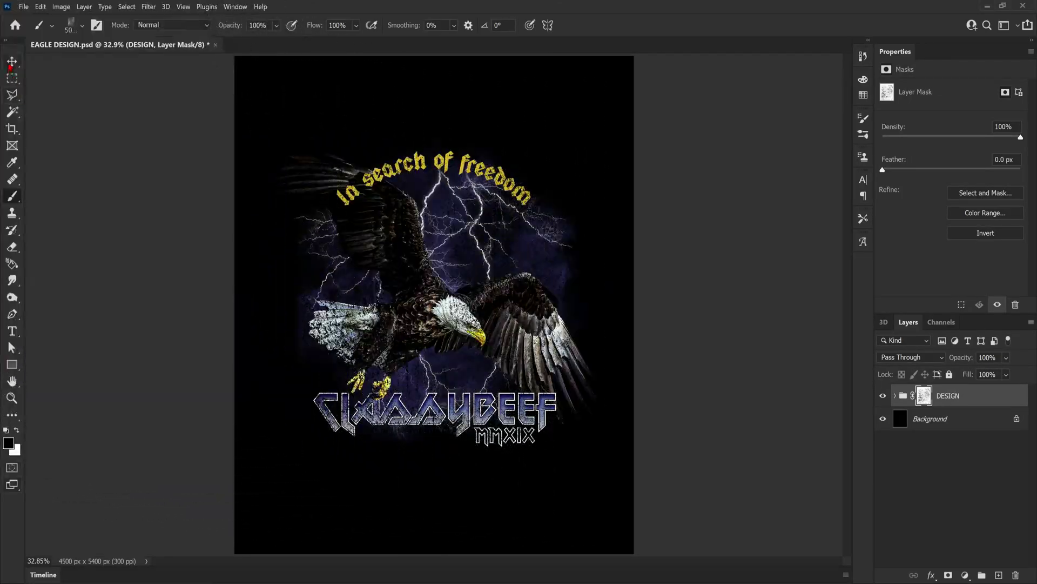
left_click(12, 62)
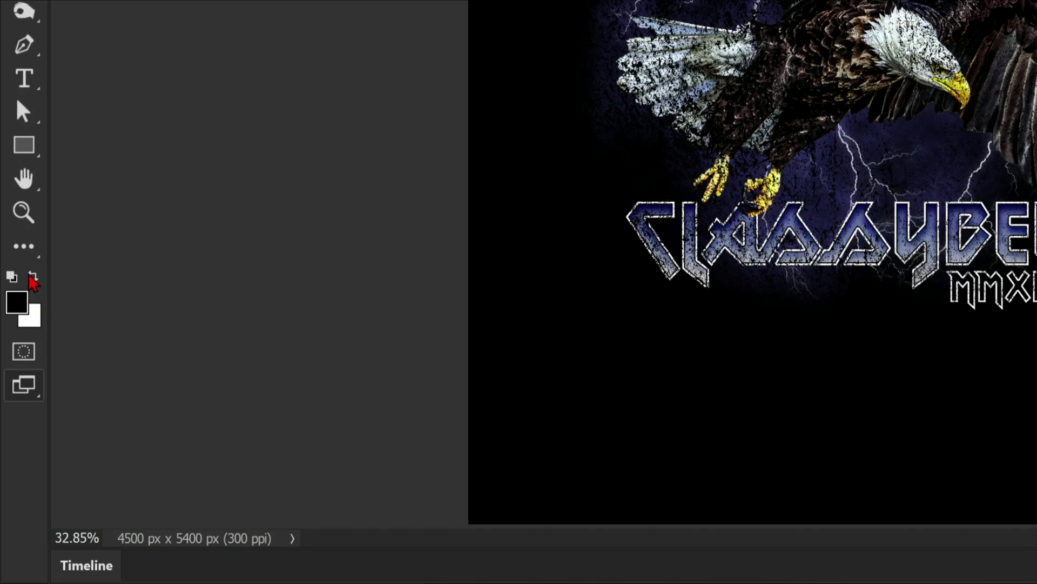
Step: Make white the painting colour, return to the Brush tool and shrink the brush twice
left_click(35, 278)
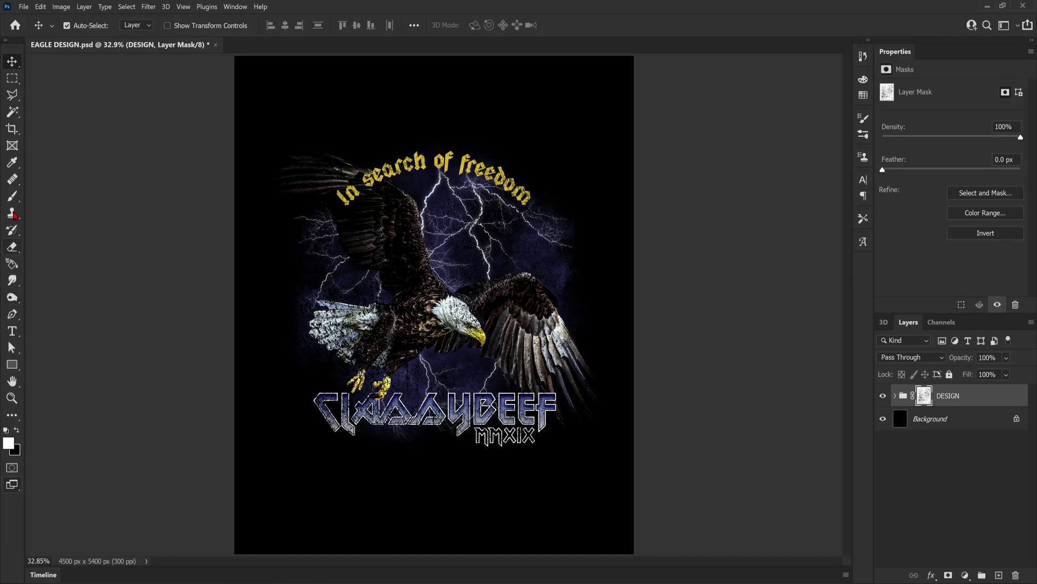
left_click(12, 195)
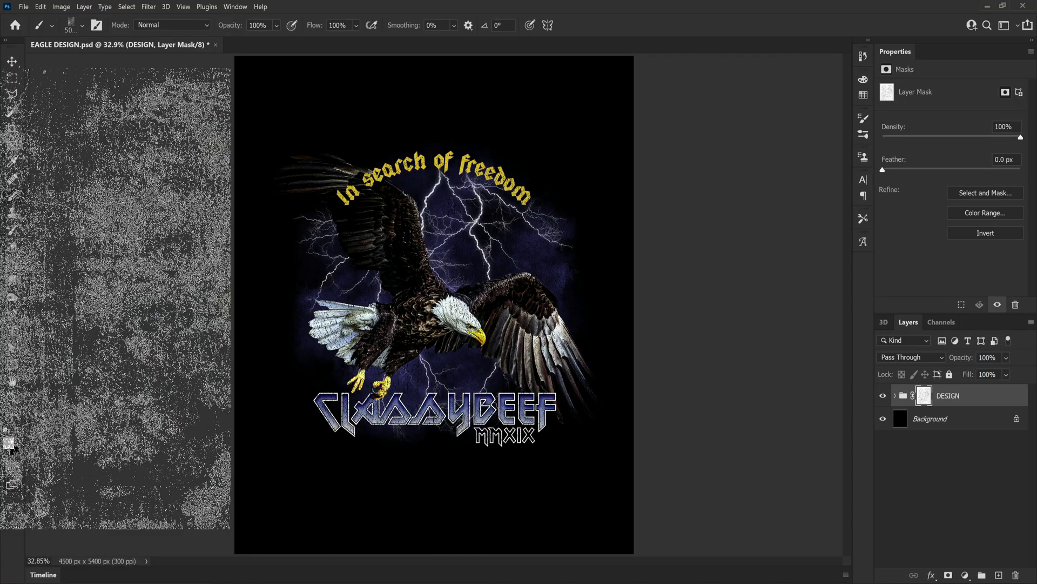
key("bracketleft")
key("bracketleft")
key("bracketleft")
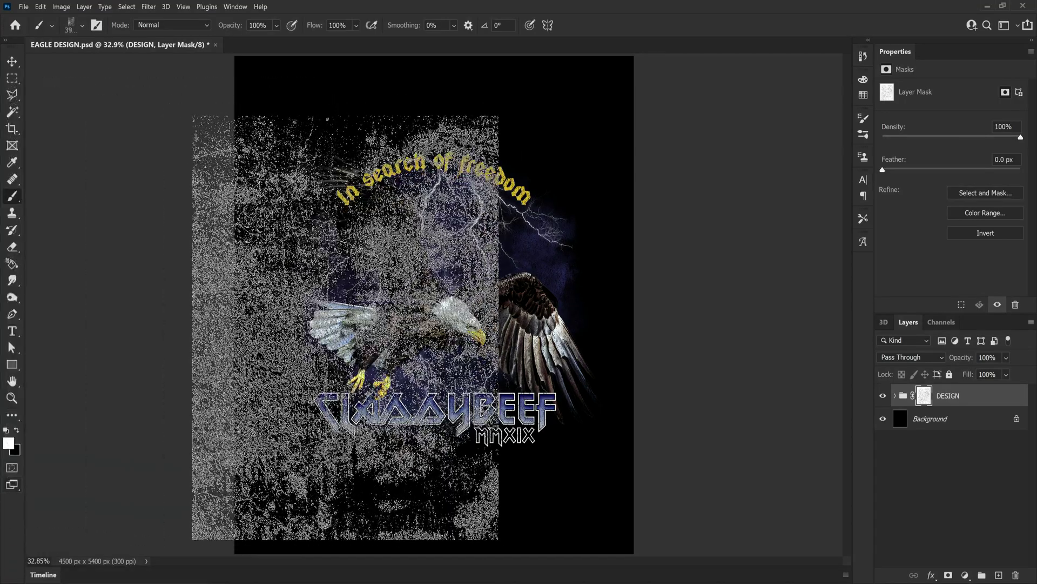
key("bracketleft")
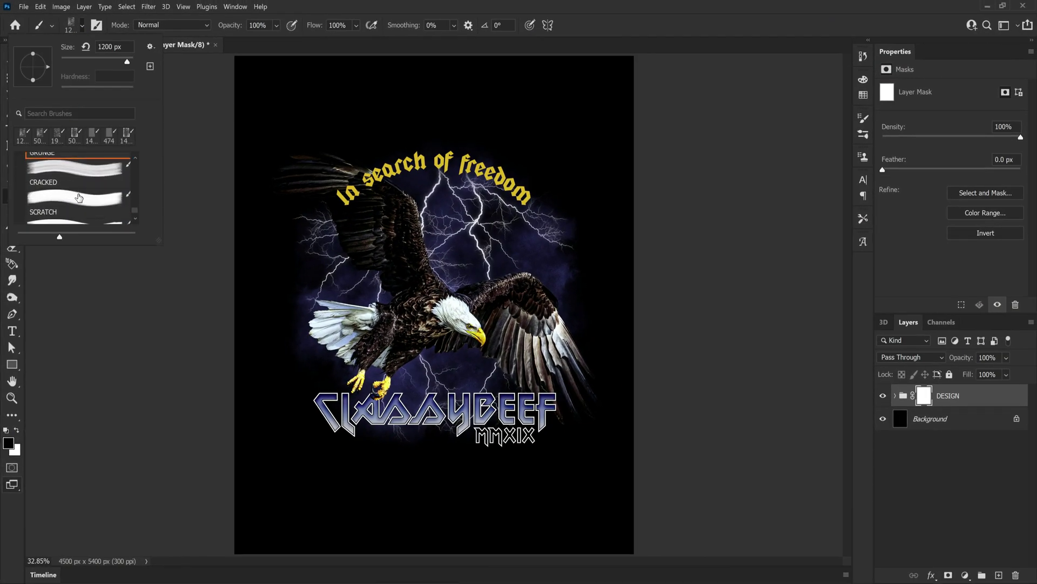
Step: Stamp the 5000 px VINTAGE STREAKS brush twice into the DESIGN group's mask
left_click(79, 198)
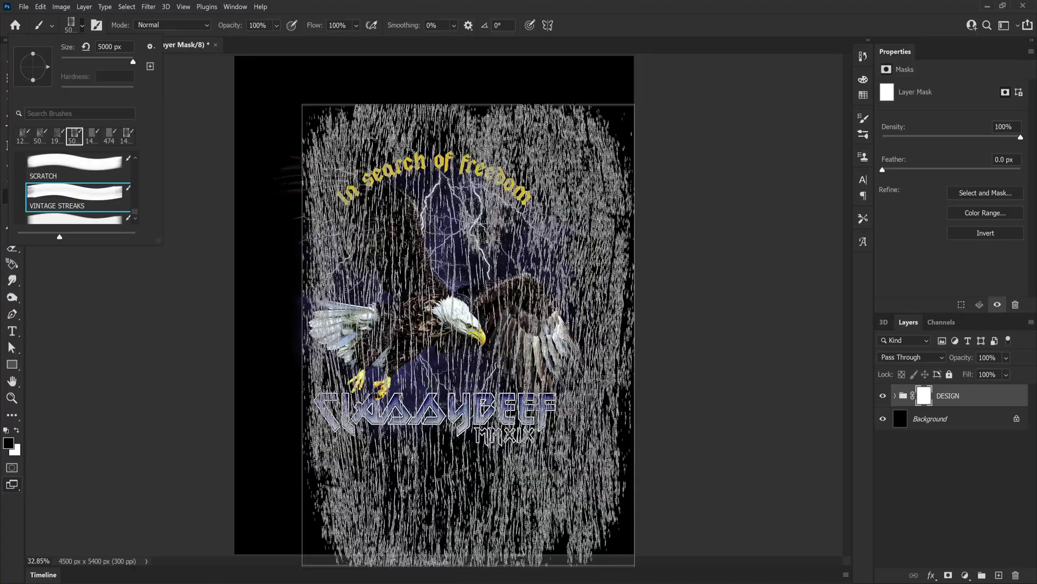
left_click(438, 315)
left_click(438, 315)
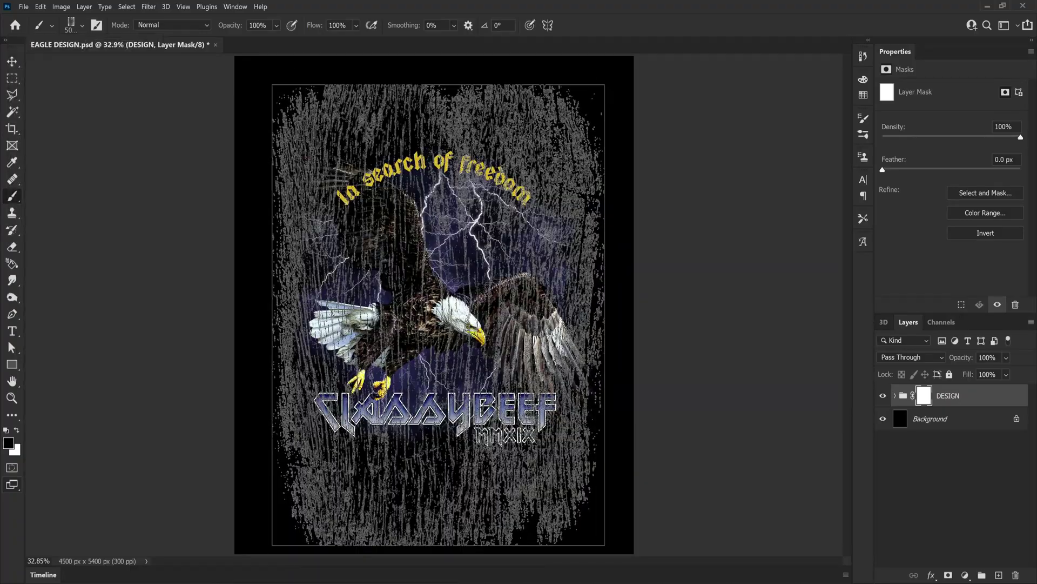
left_click(438, 314)
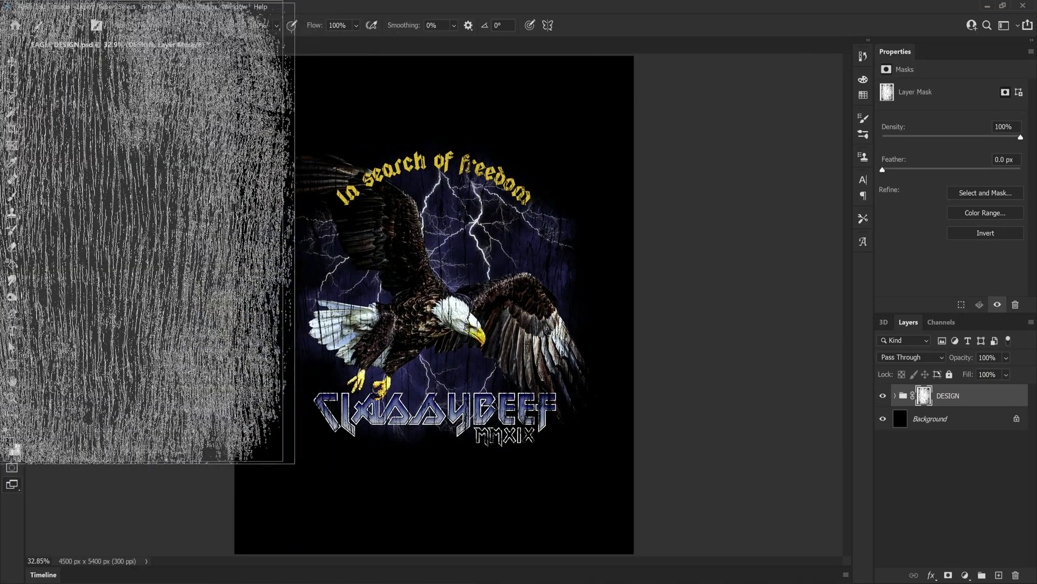
left_click(12, 62)
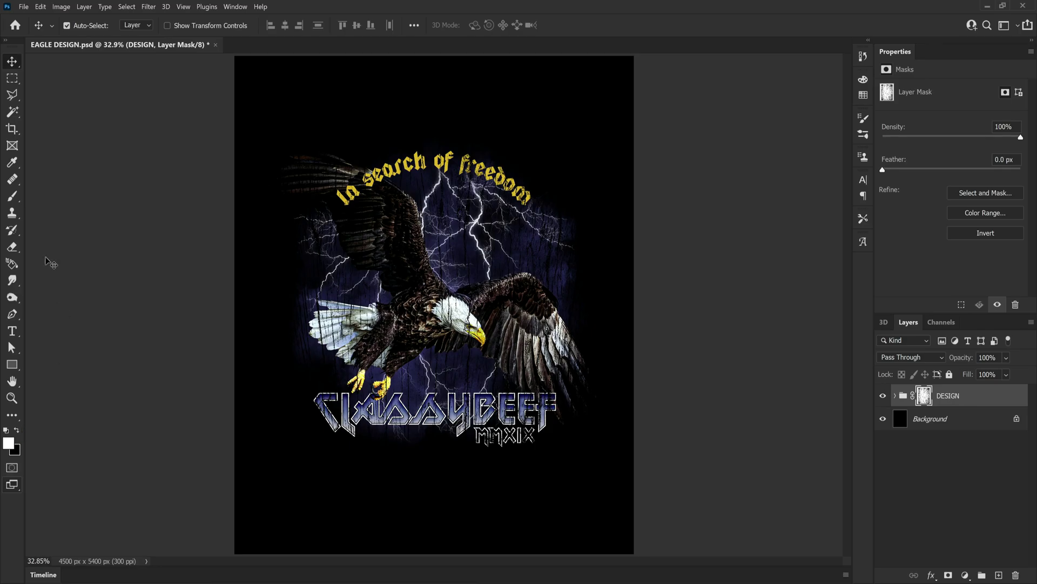
Step: Select the GRUNGE brush and stamp a dab over the upper-left of the DESIGN mask
left_click(13, 196)
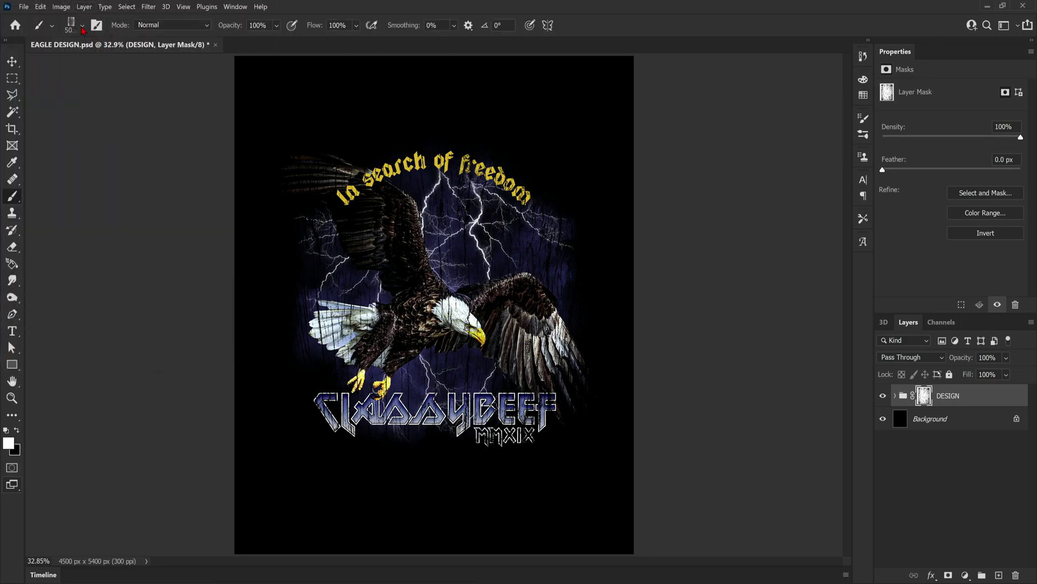
left_click(82, 25)
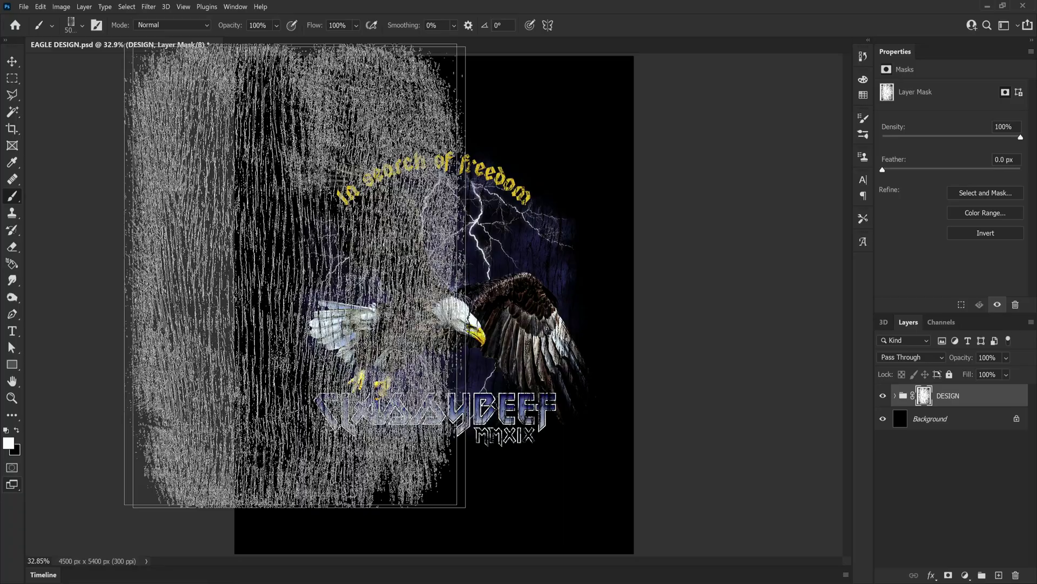
left_click(454, 336)
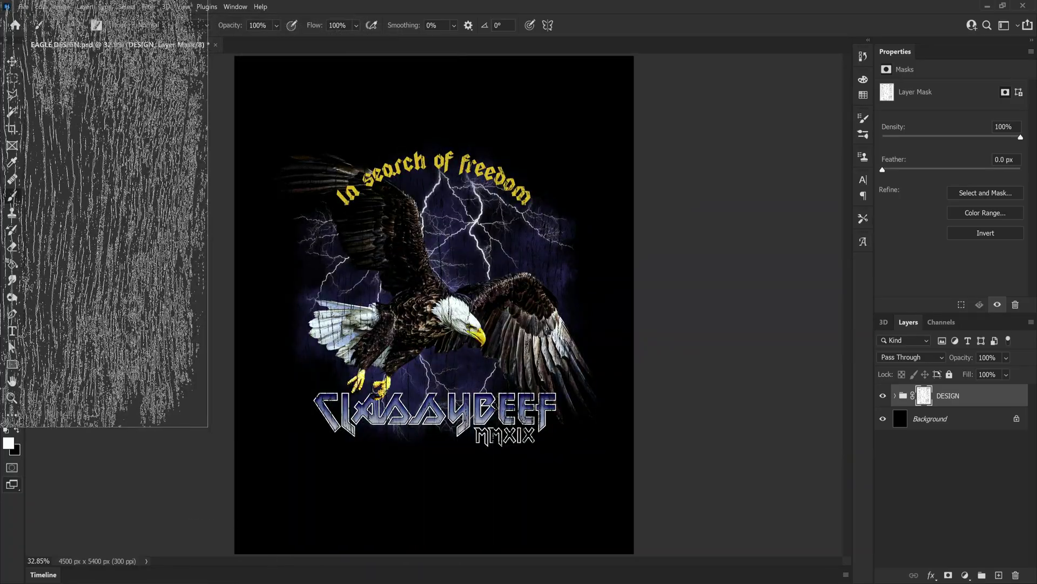
left_click(82, 26)
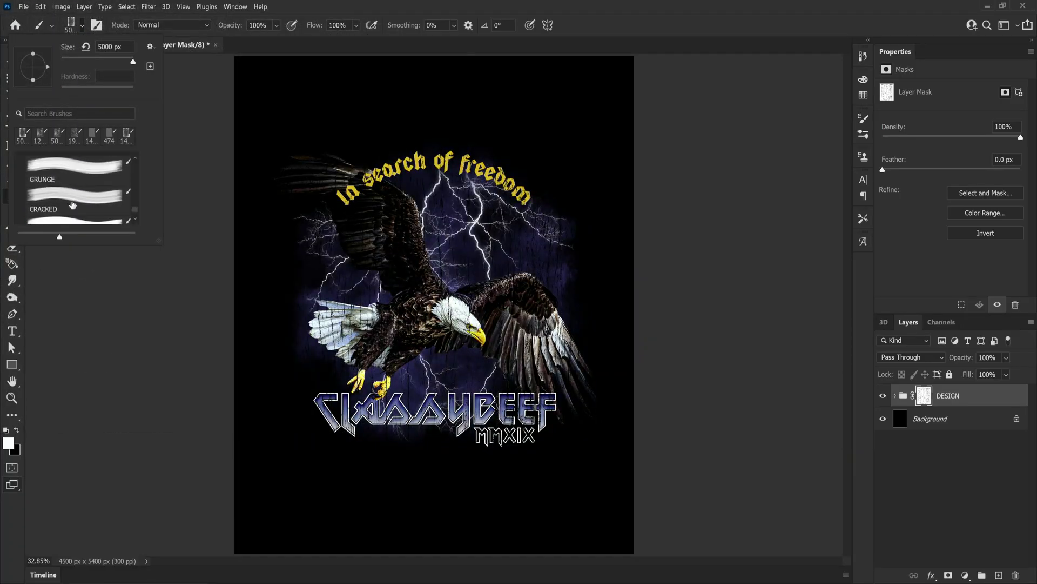
left_click(75, 167)
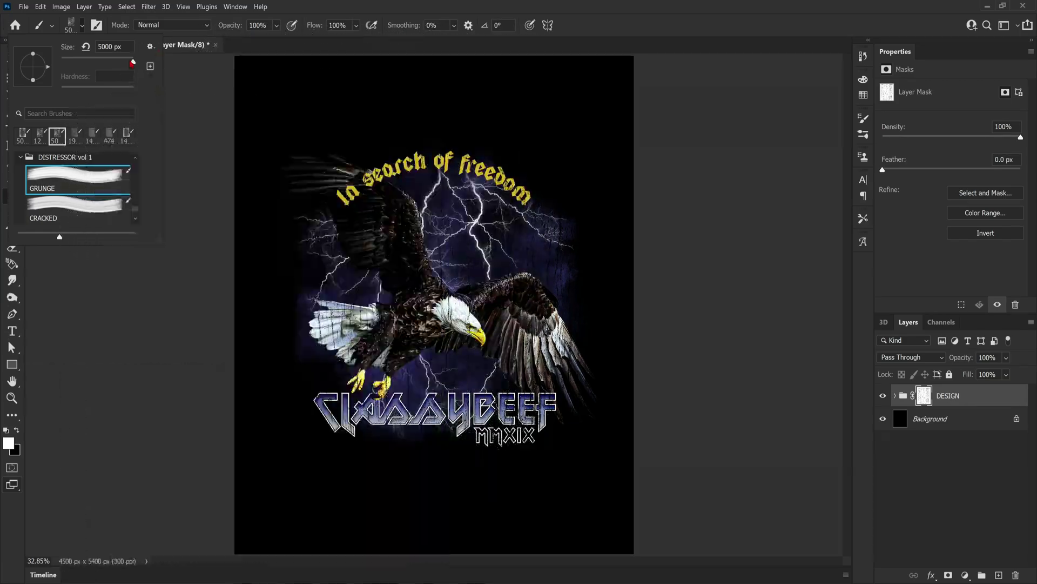
key("Return")
left_click(368, 264)
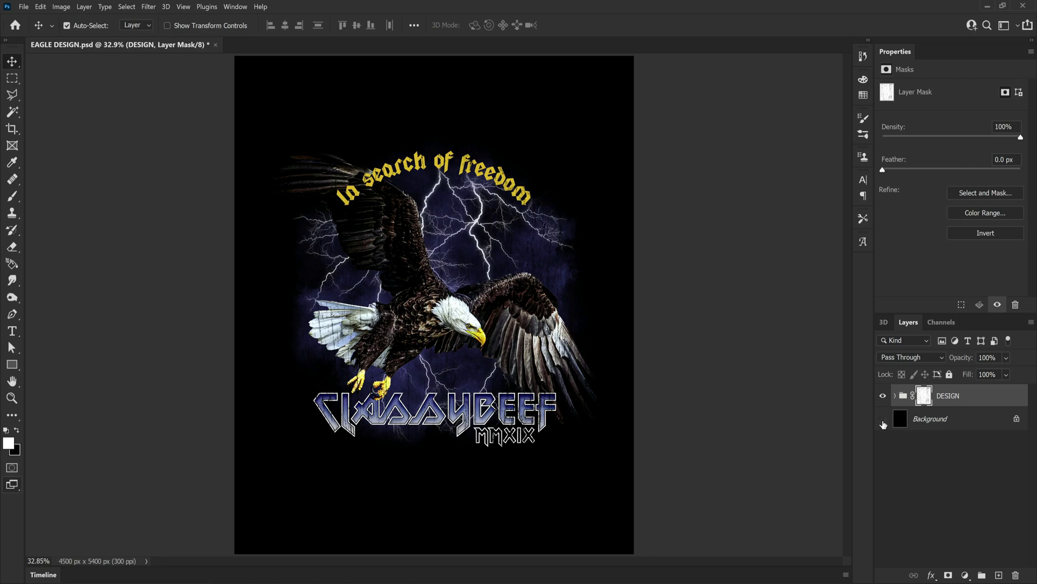
Step: Hide the Background layer and zoom in on the eagle's left wing
left_click(883, 420)
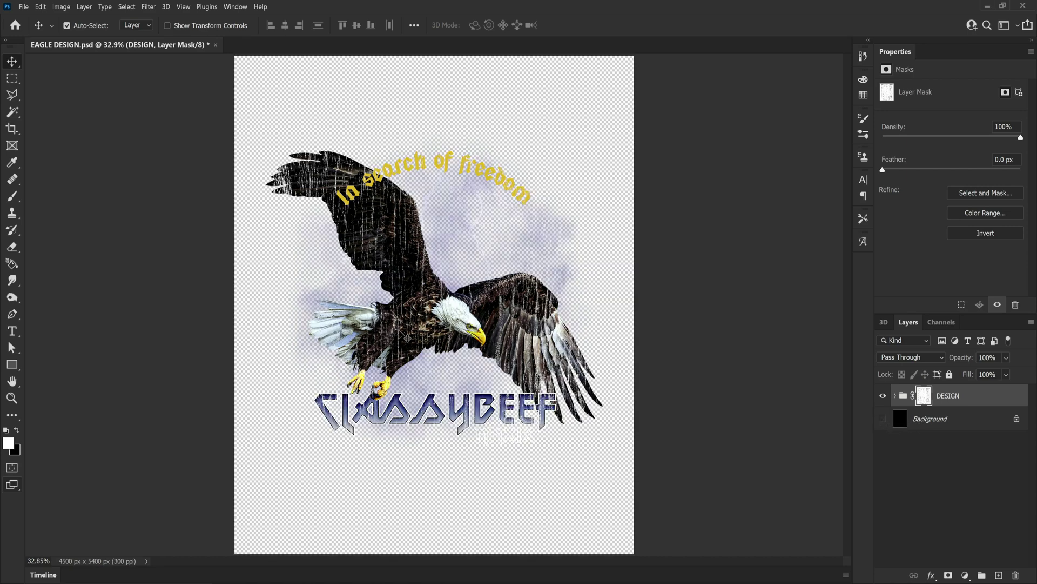
left_click(12, 397)
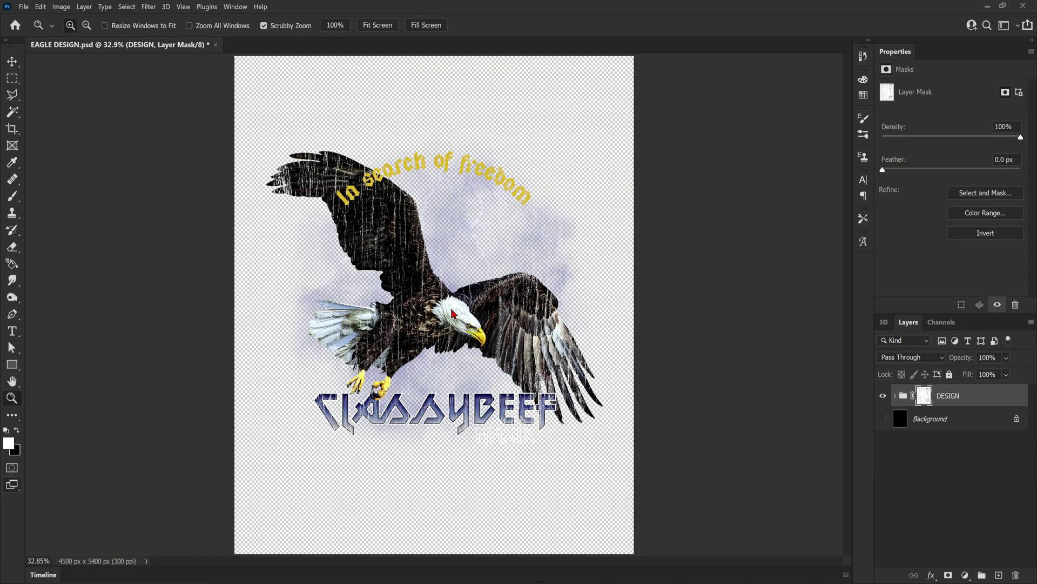
left_click_drag(362, 192, 436, 270)
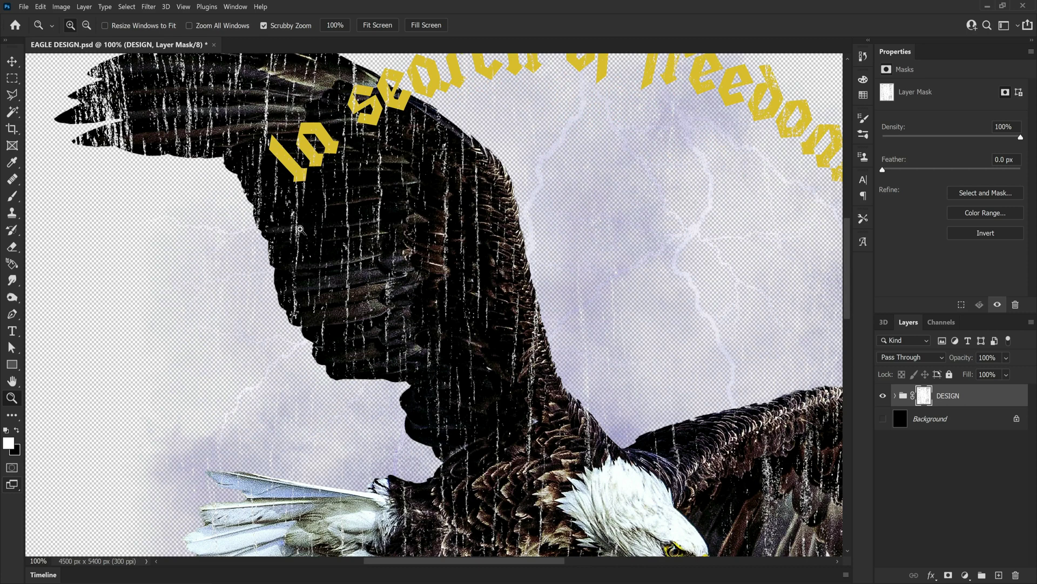
left_click(12, 63)
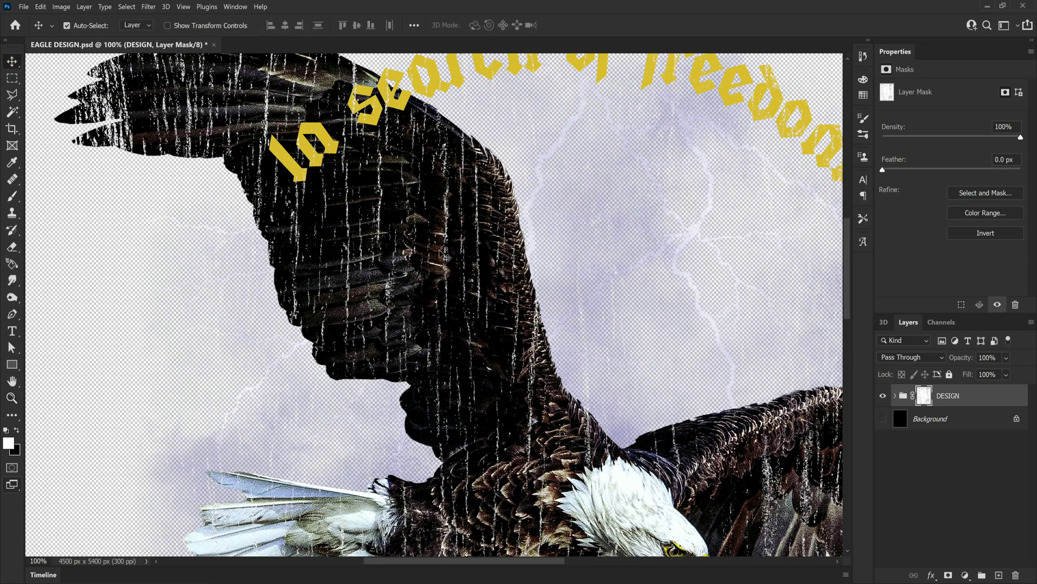
Step: Set the view to 100%, then fit the whole design on screen
left_click(12, 398)
right_click(273, 393)
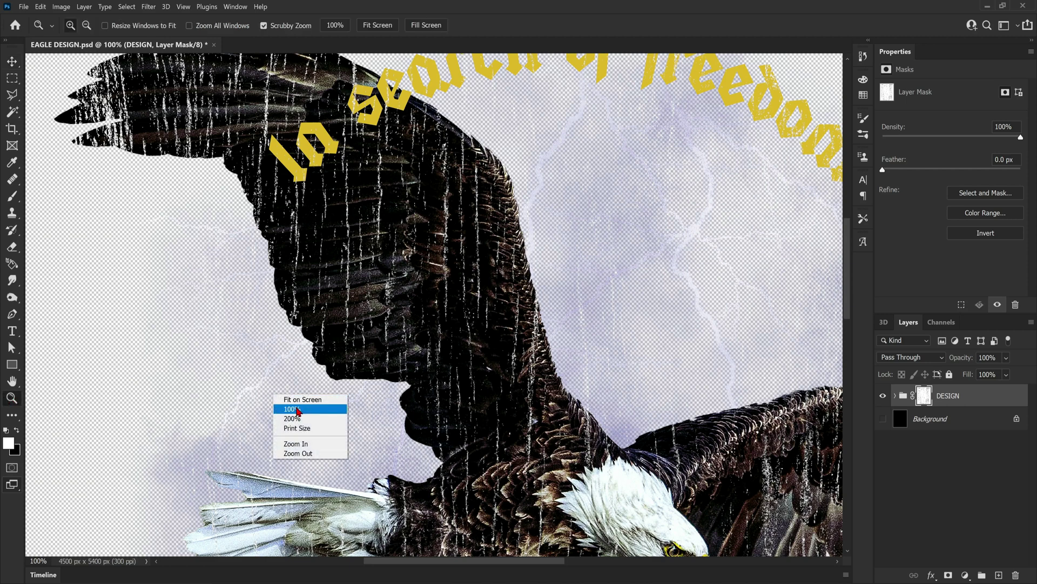
left_click(295, 409)
right_click(511, 407)
left_click(540, 426)
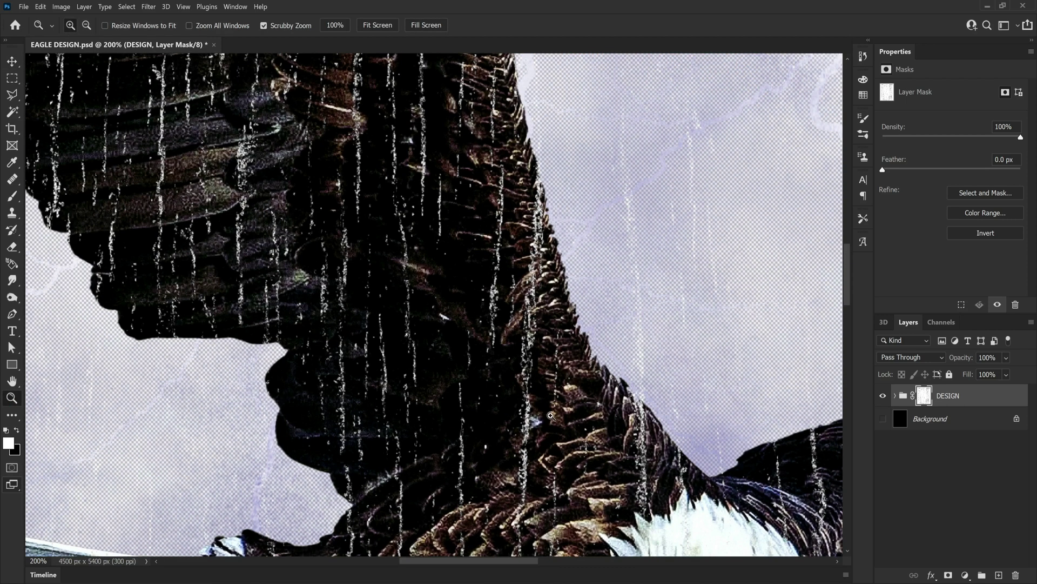
right_click(546, 411)
left_click(565, 422)
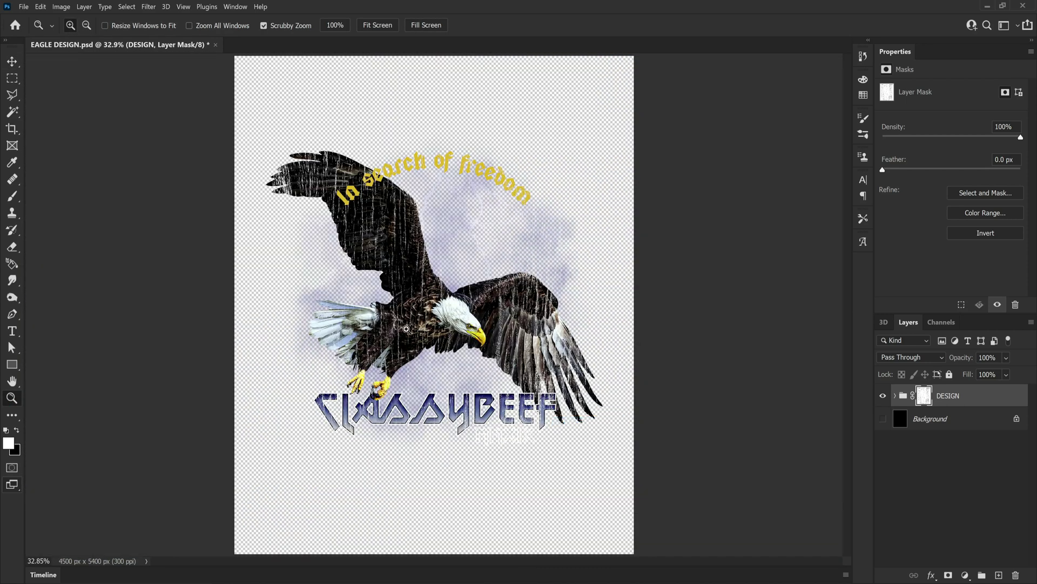
left_click(12, 61)
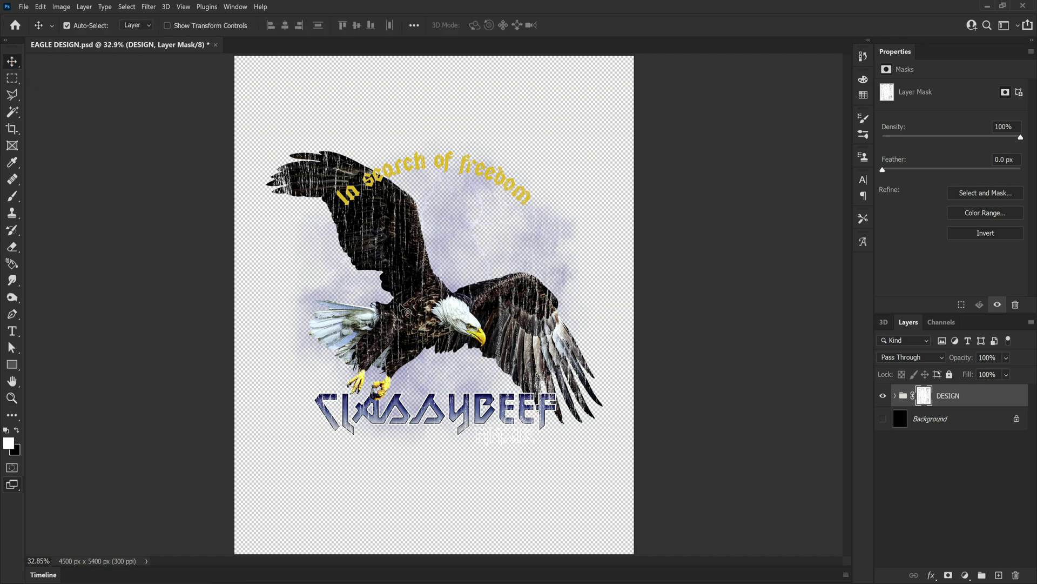